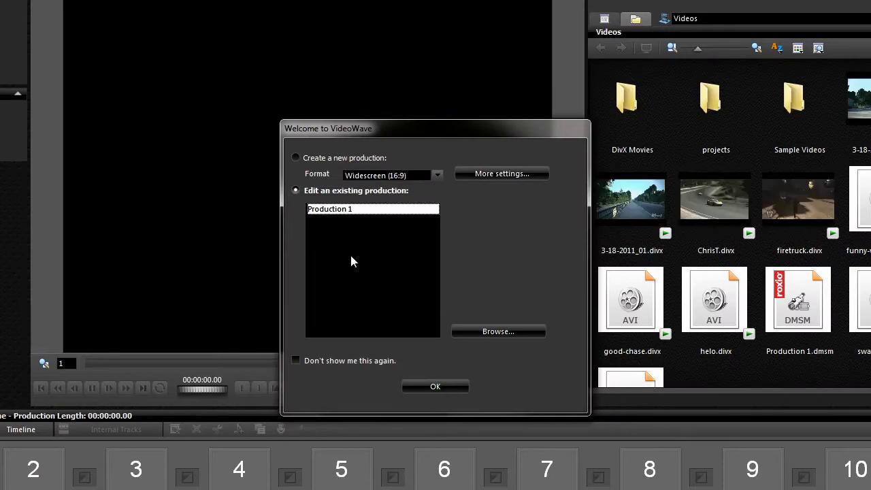
Create a new production in Widescreen (16:9) format from the Welcome to VideoWave dialog.
left_click(312, 159)
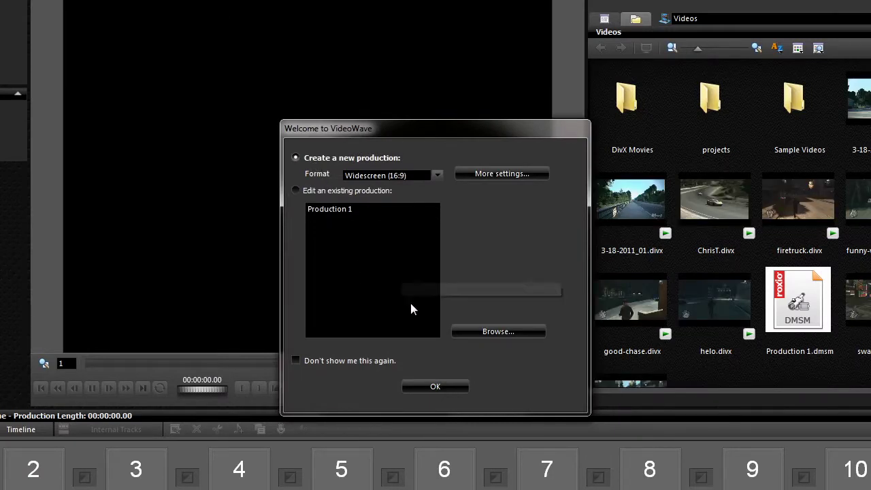
left_click(432, 387)
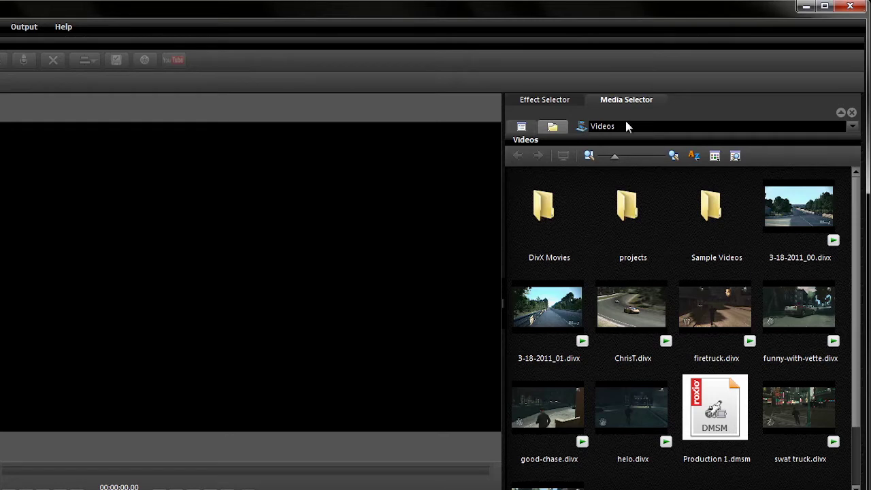
left_click(852, 127)
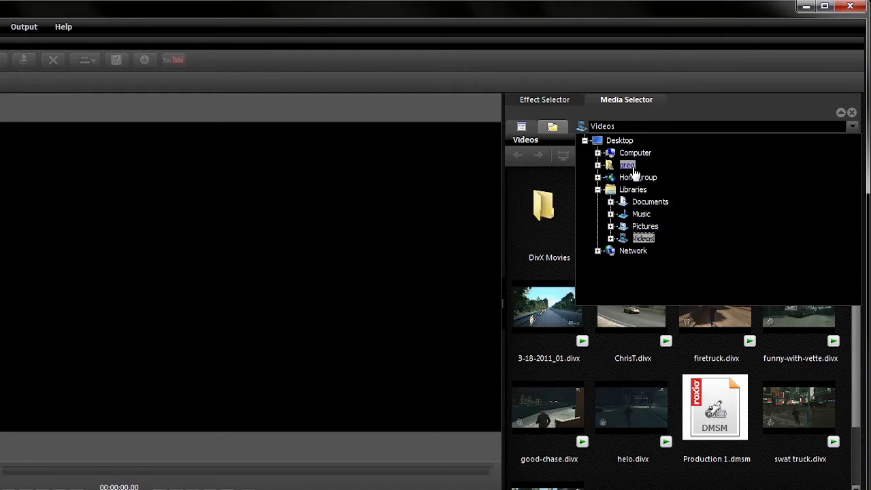
Keep Videos as the source, then browse Video Effects, Overlays and Text before settling on Transitions.
left_click(643, 239)
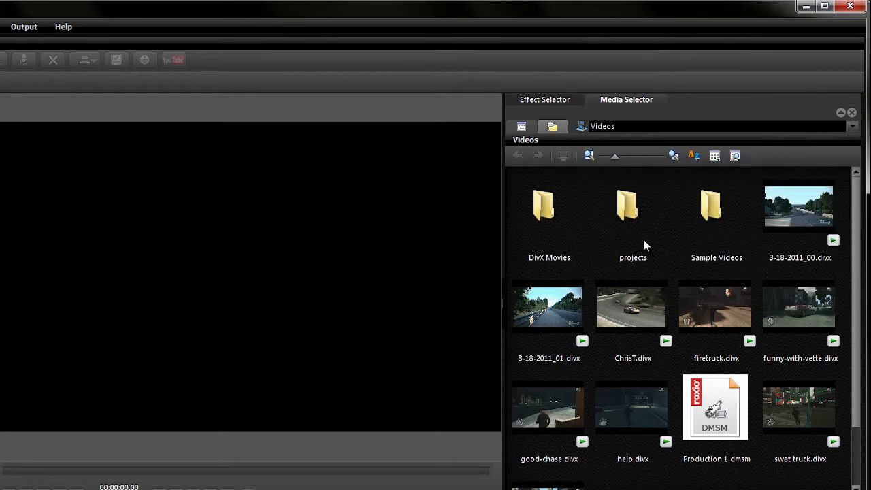
left_click(574, 100)
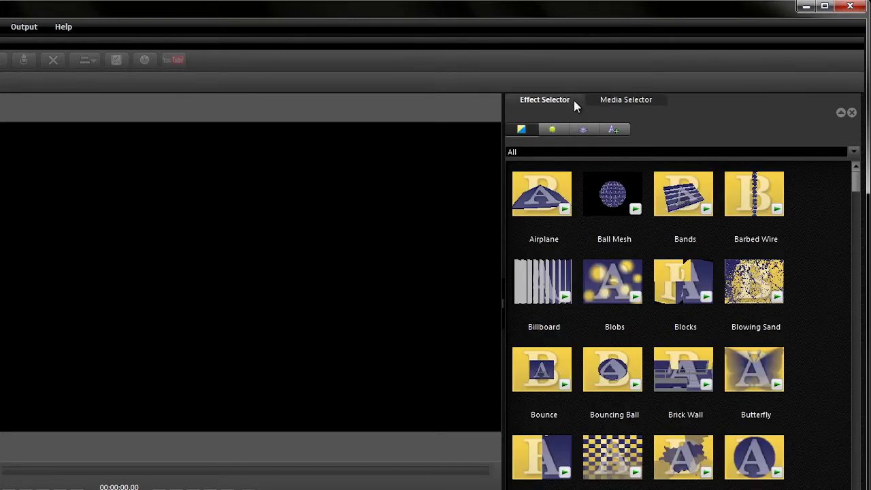
left_click(562, 127)
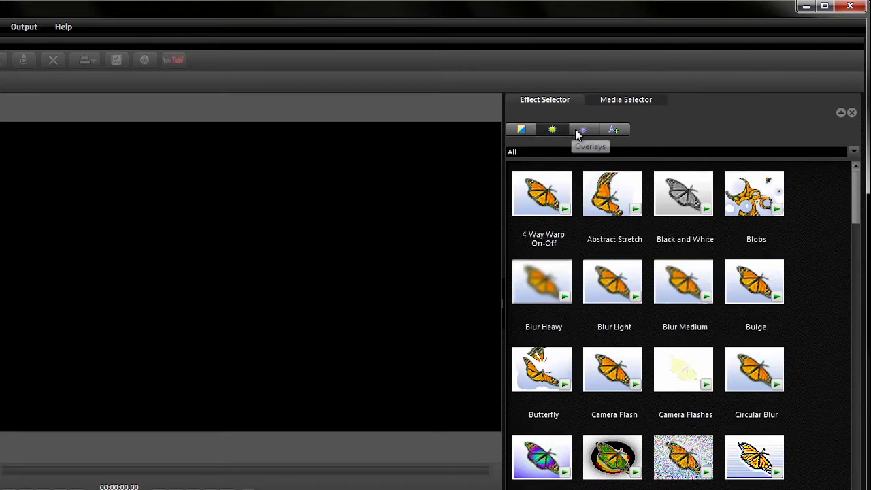
left_click(588, 131)
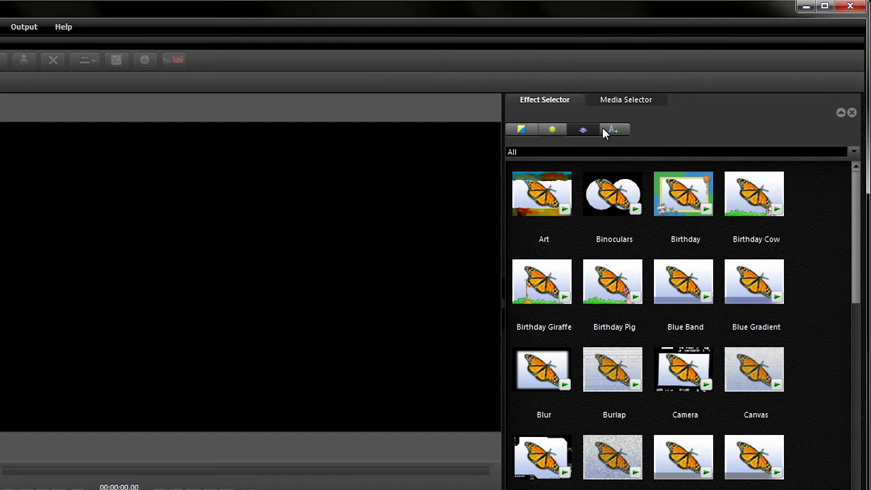
left_click(608, 132)
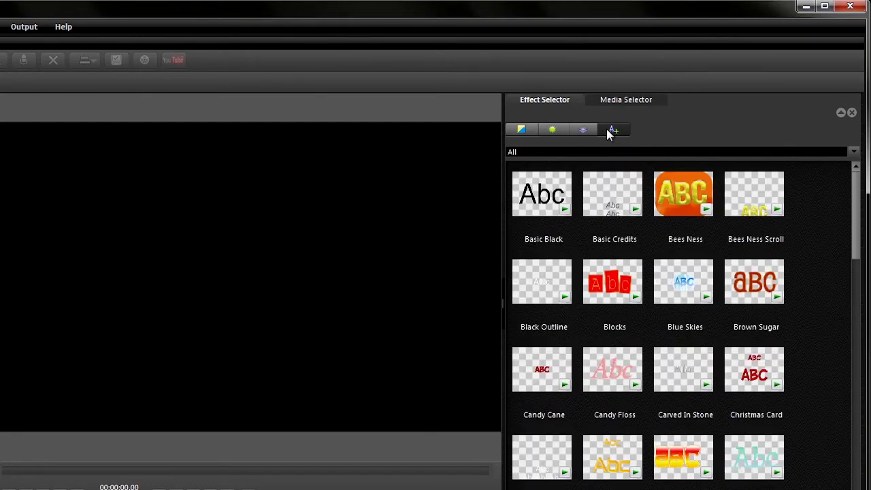
left_click(532, 130)
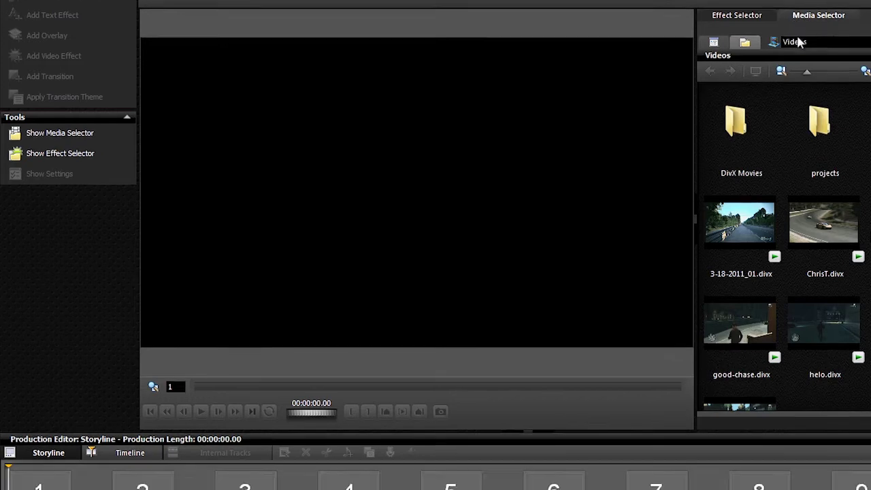
Select the ChrisT.divx clip in the Videos folder.
left_click(814, 238)
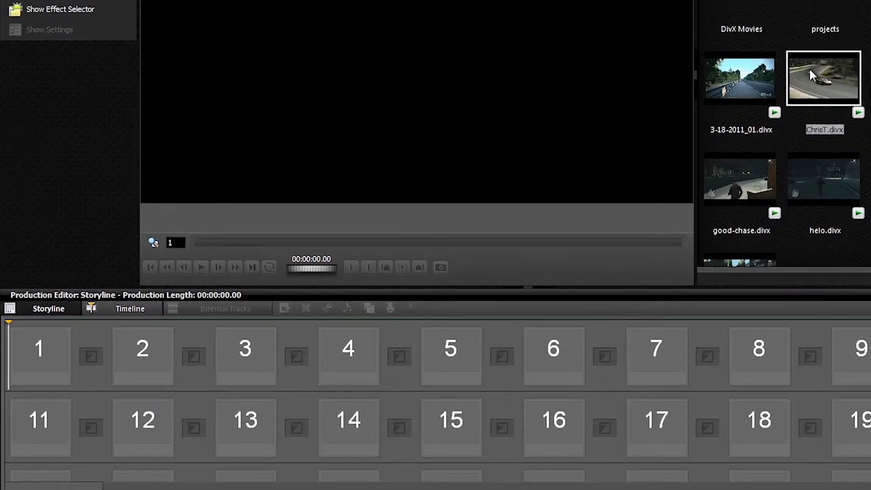
Put ChrisT.divx in storyline slot 1 and trim it to 00:00:16:02–00:01:12:10.
left_click_drag(811, 75, 43, 349)
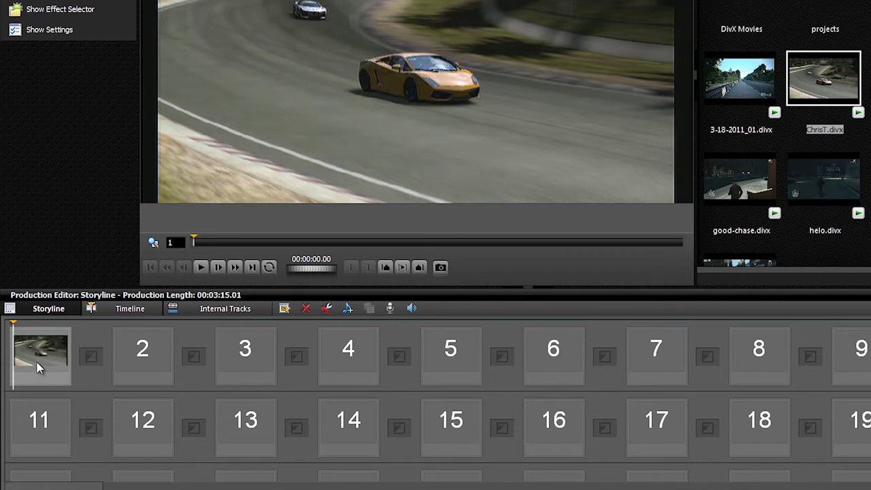
left_click(36, 360)
double_click(36, 361)
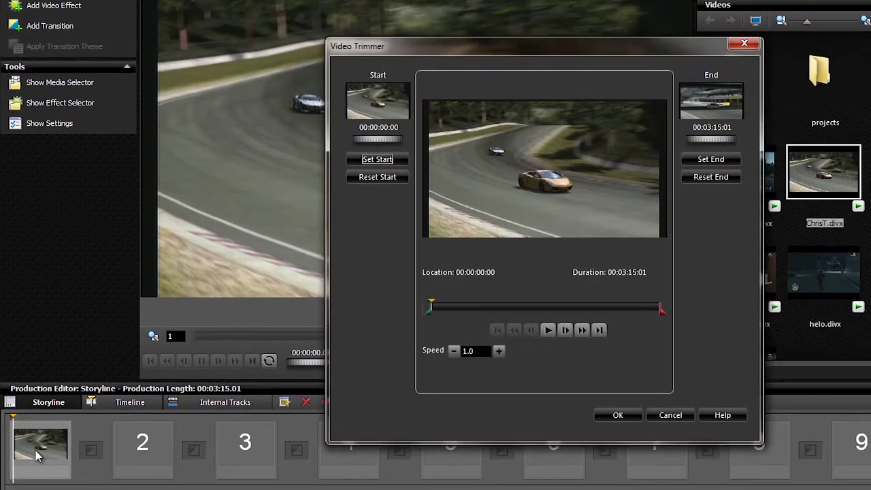
left_click_drag(430, 306, 450, 307)
left_click(378, 159)
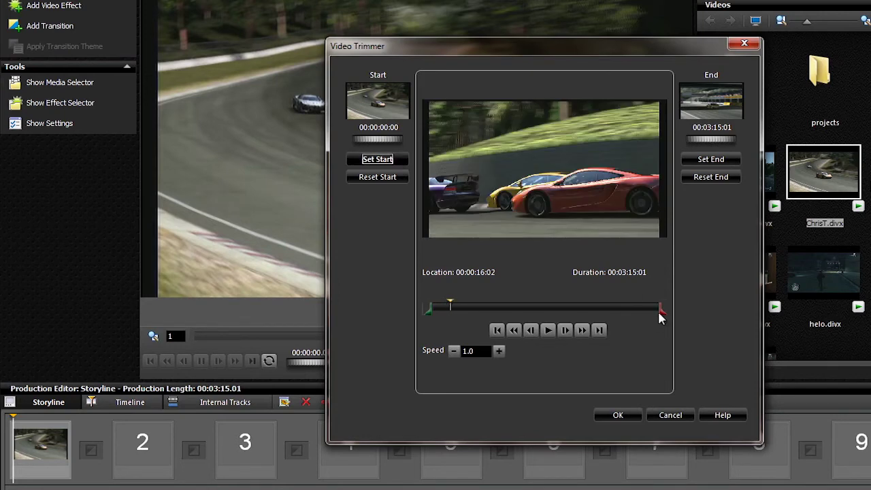
left_click_drag(661, 310, 644, 310)
left_click_drag(578, 306, 515, 307)
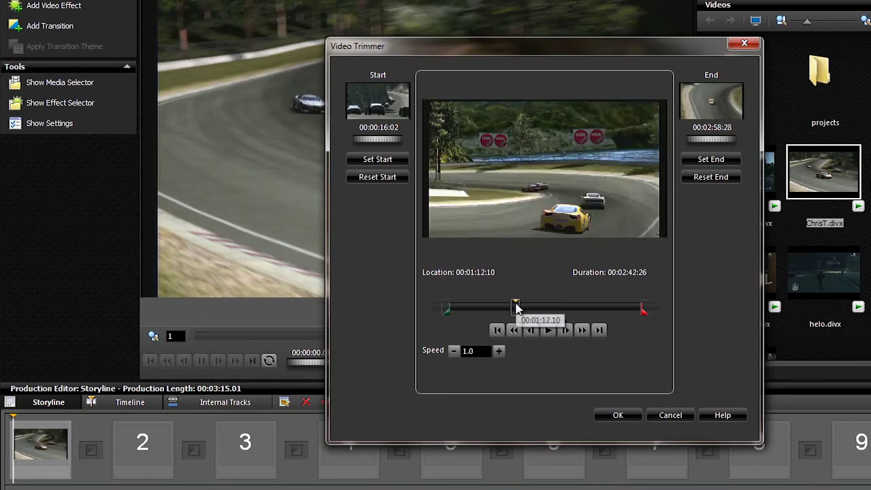
left_click(692, 162)
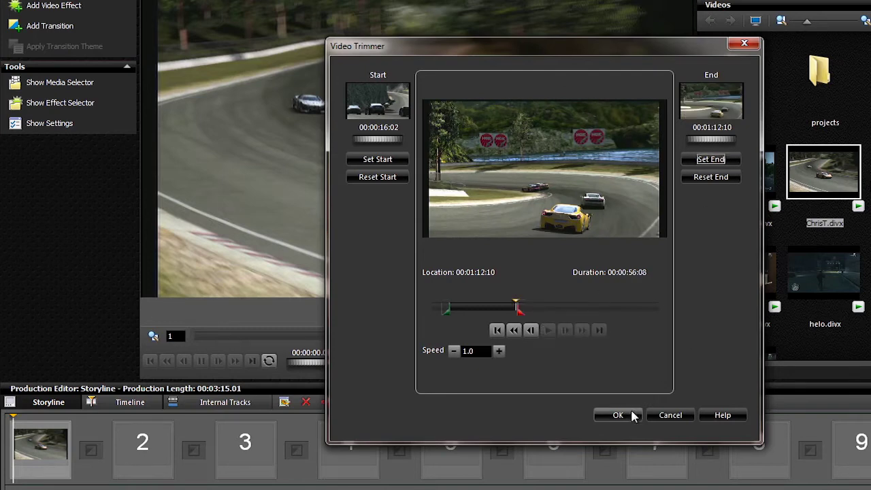
left_click(630, 414)
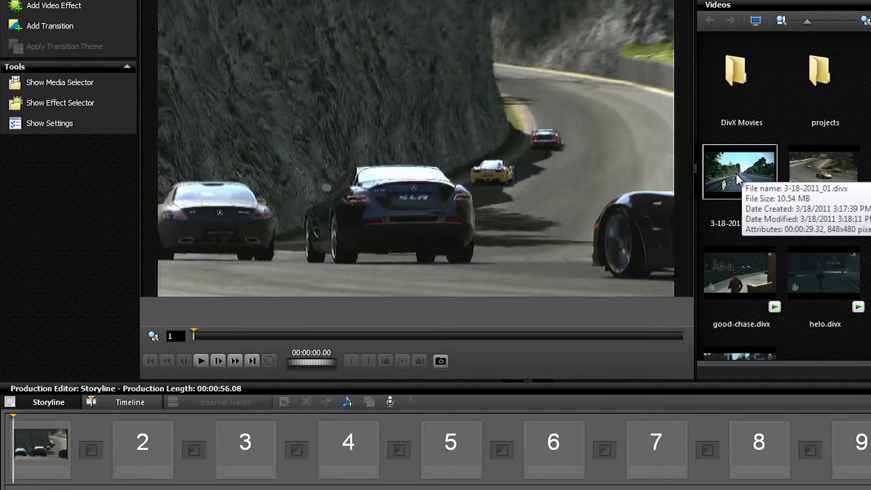
Drop 3-18-2011_01.divx into storyline slot 2 and briefly preview the production.
left_click_drag(731, 187, 158, 455)
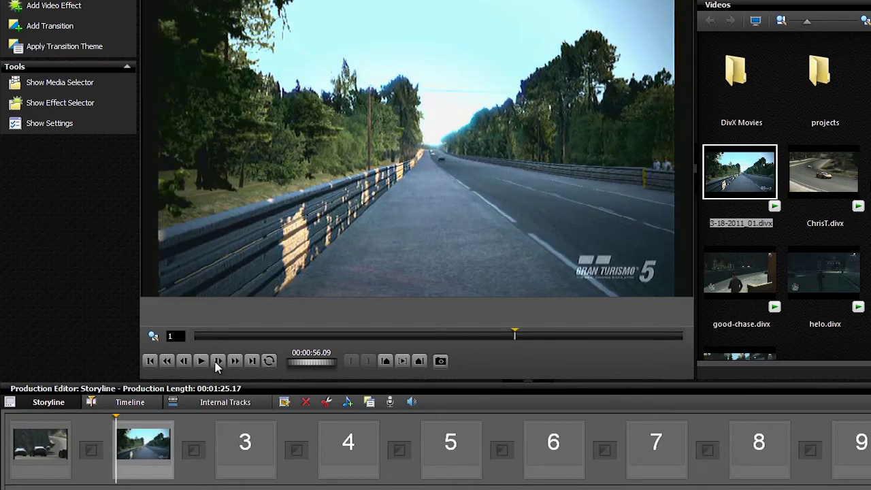
left_click(200, 361)
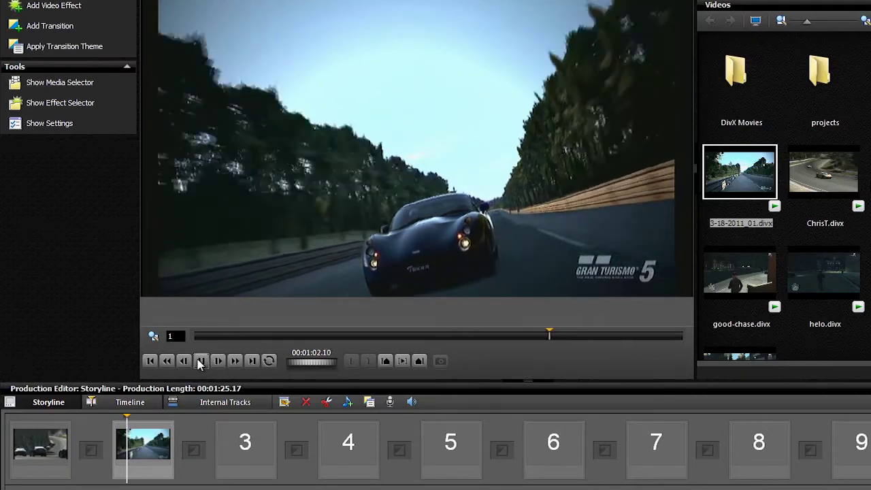
left_click(200, 361)
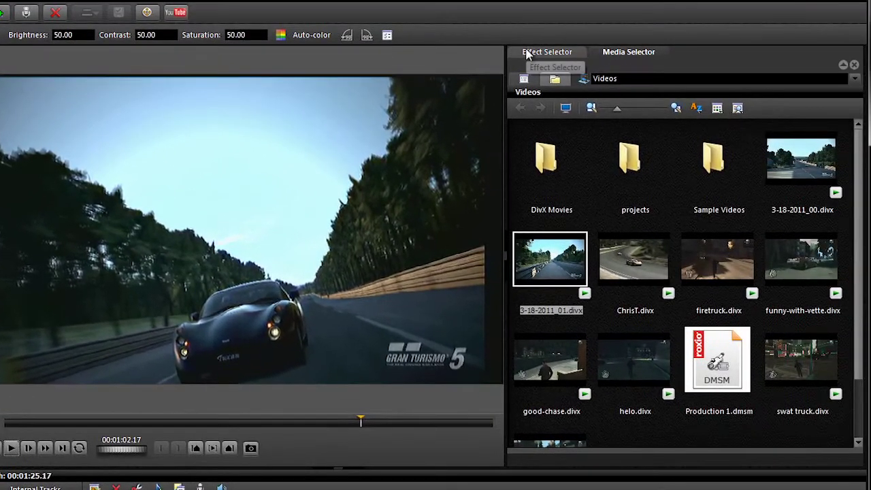
Preview the Airplane, Ball Mesh and Bands transitions in the Effect Selector.
left_click(605, 19)
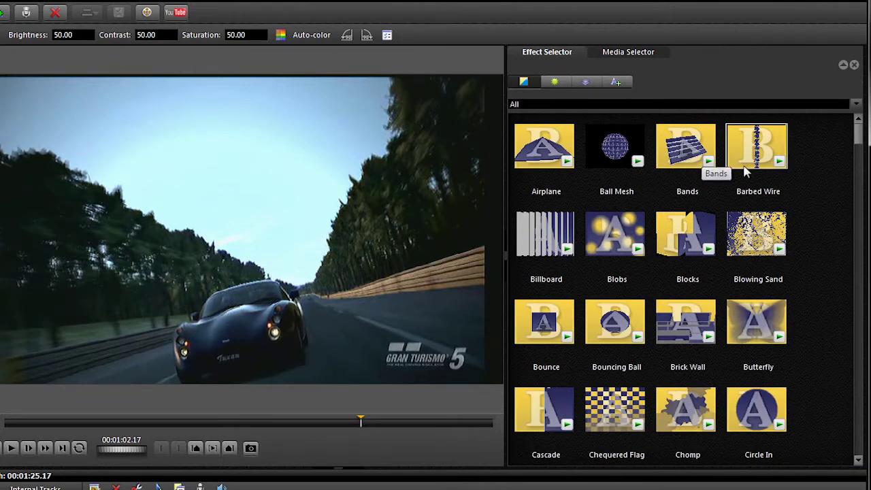
left_click(565, 169)
mouse_move(565, 168)
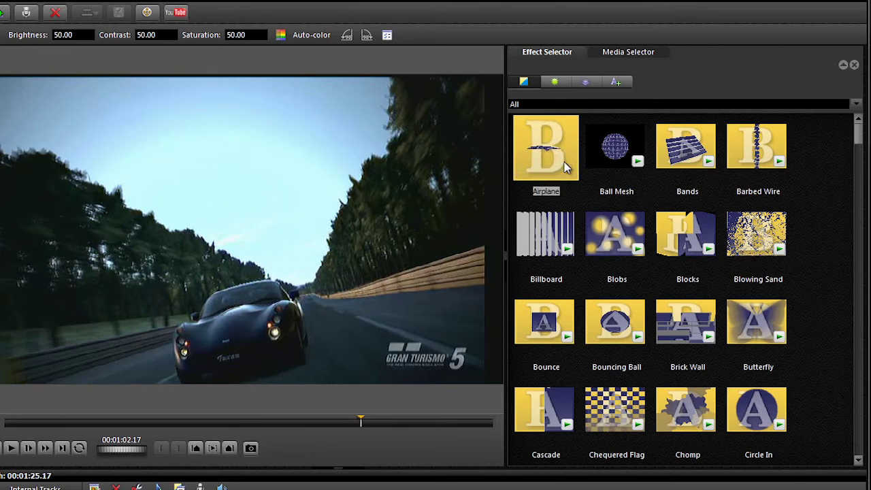
left_click(636, 162)
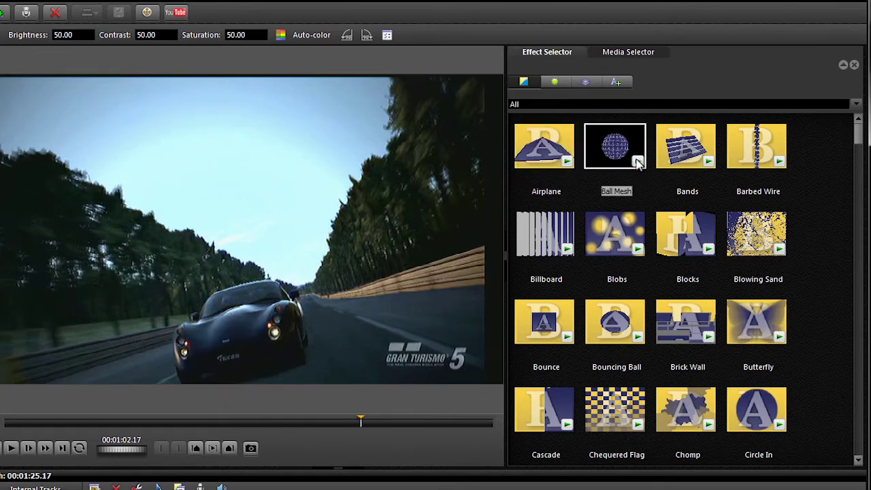
left_click(711, 164)
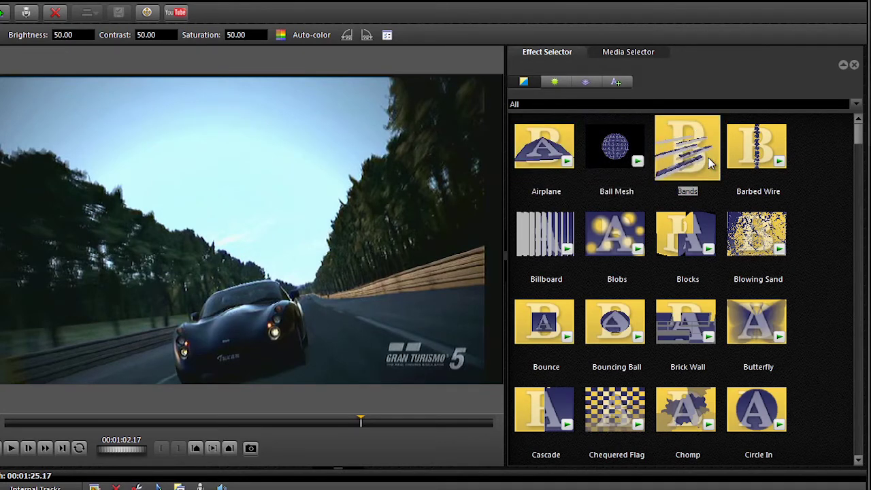
Place the Airplane transition between clips 1 and 2 and play it back to check.
left_click_drag(568, 151, 0, 489)
left_click_drag(87, 420, 88, 417)
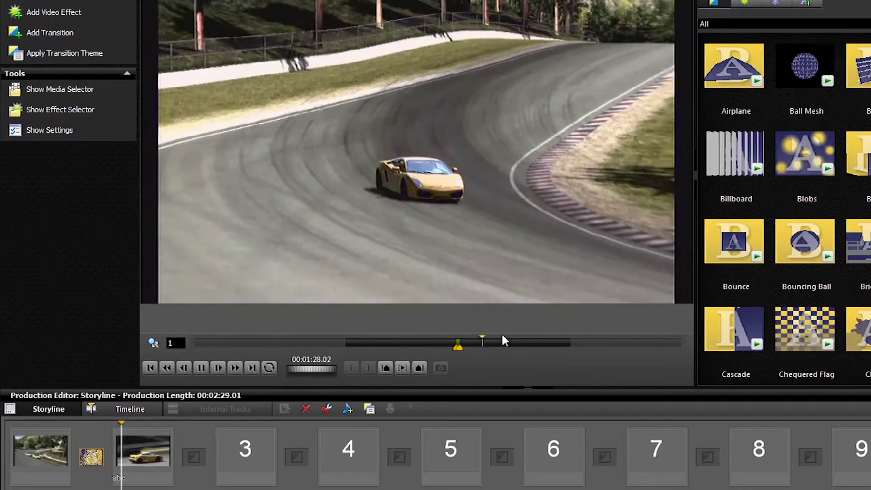
left_click(484, 340)
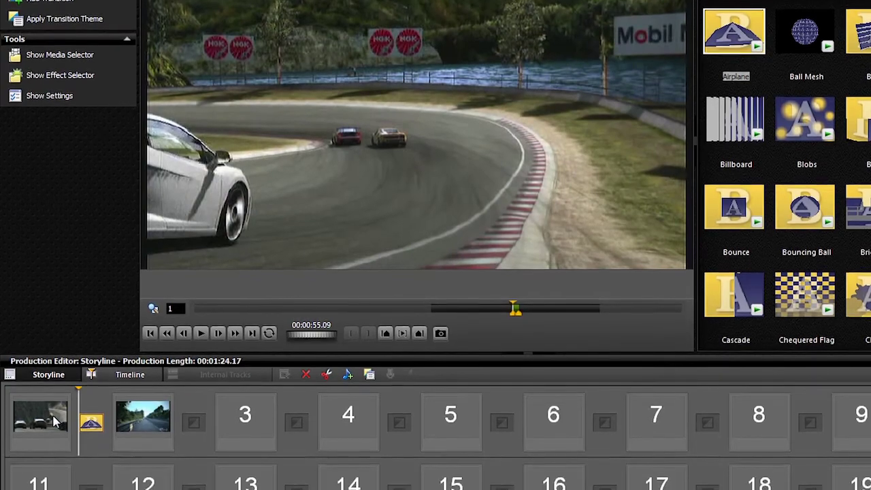
left_click(56, 422)
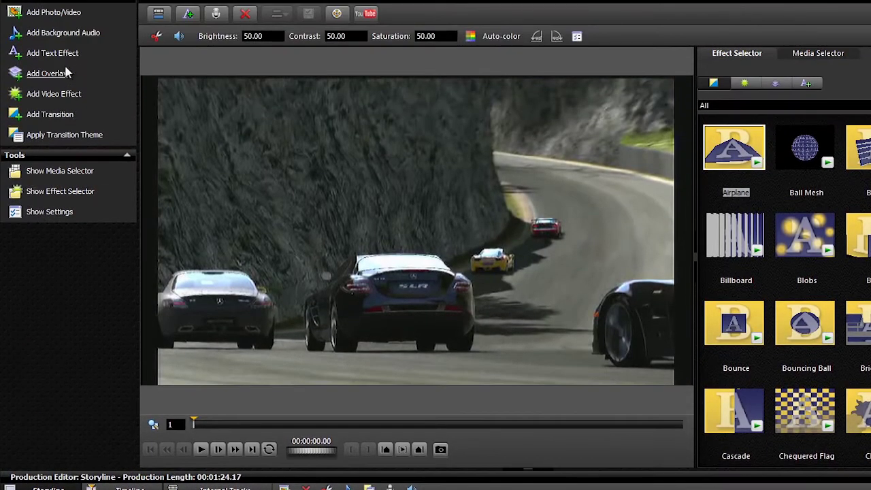
Insert a Basic Black text effect on the first clip's internal text track and clear its placeholder.
left_click(65, 55)
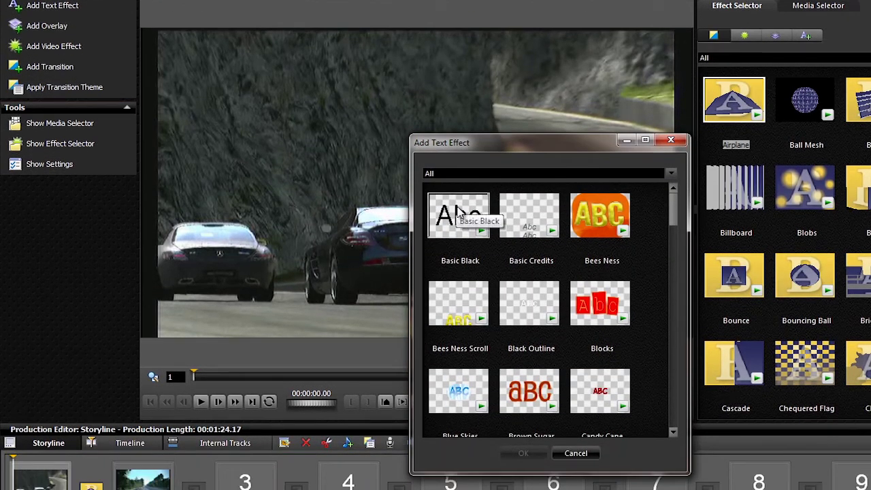
left_click(460, 262)
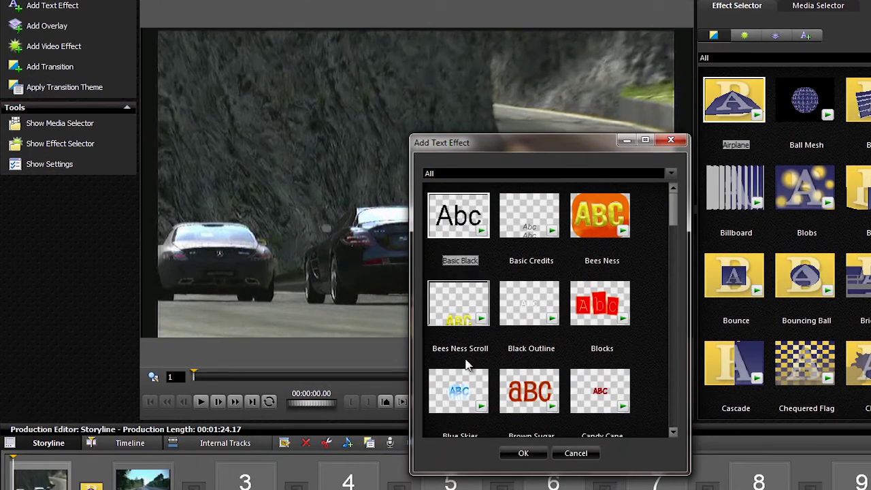
left_click(524, 458)
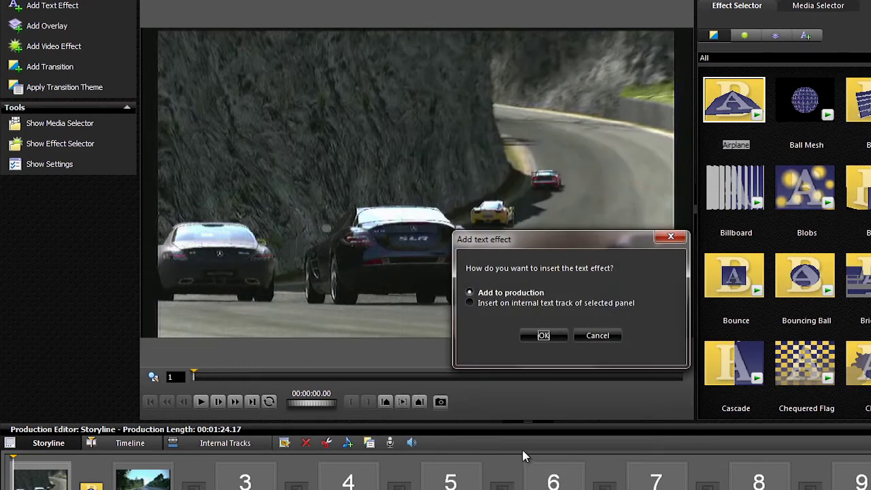
left_click(470, 303)
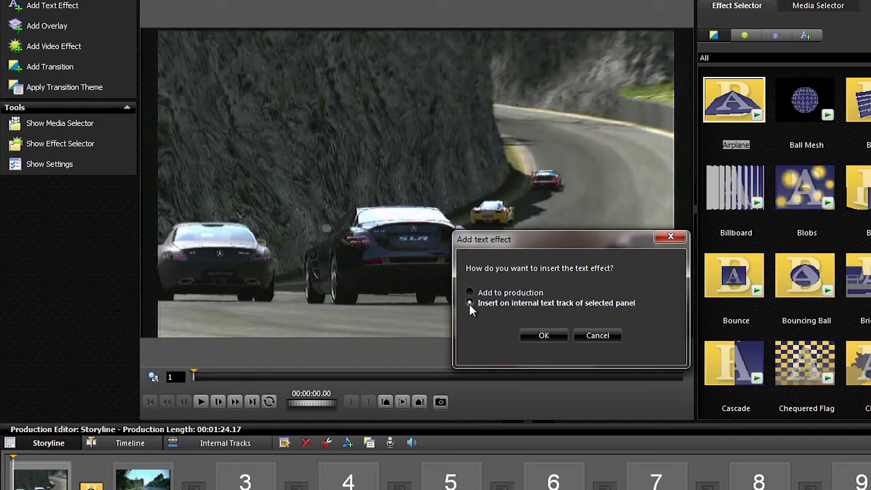
left_click(543, 335)
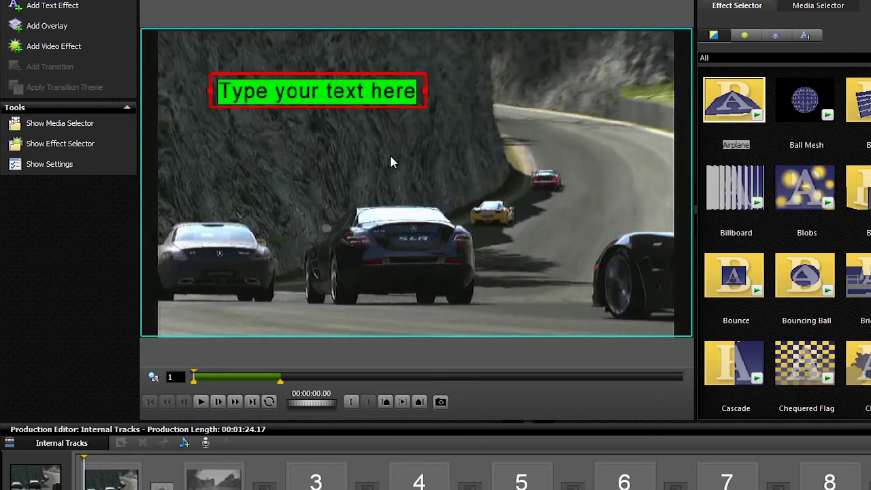
key("BackSpace")
Enter "I'm winning!" and format it white, size 48, bold, then finish editing.
type("I'm winning!")
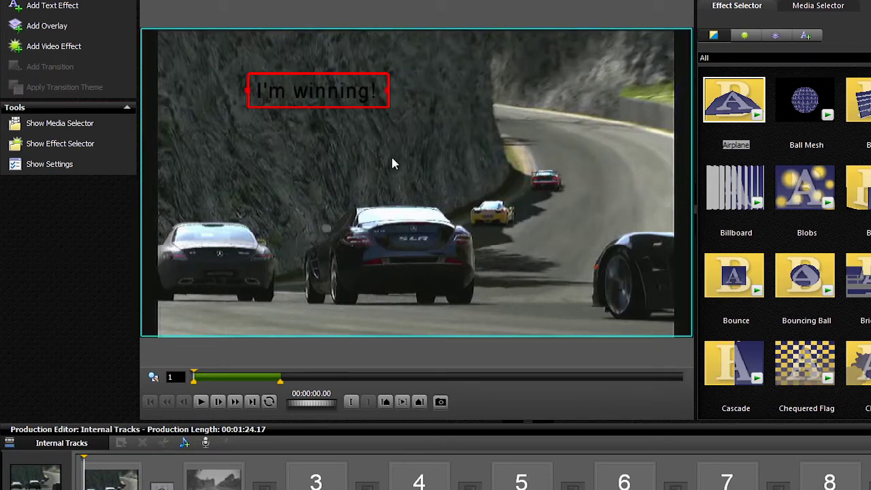
key("ctrl+a")
left_click(412, 29)
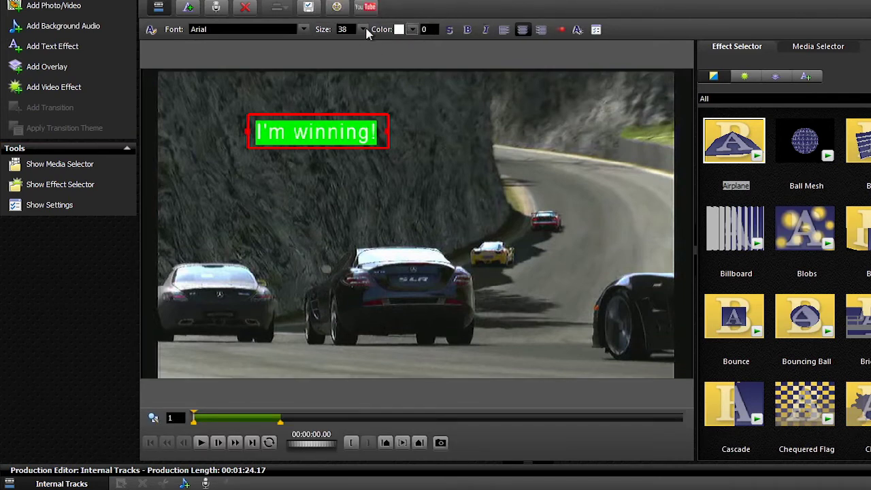
left_click(362, 29)
left_click(343, 174)
left_click(468, 31)
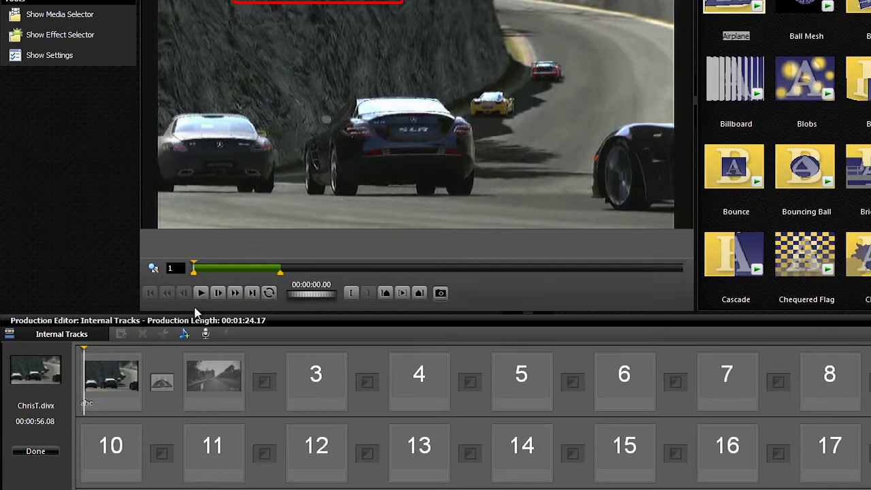
left_click(35, 451)
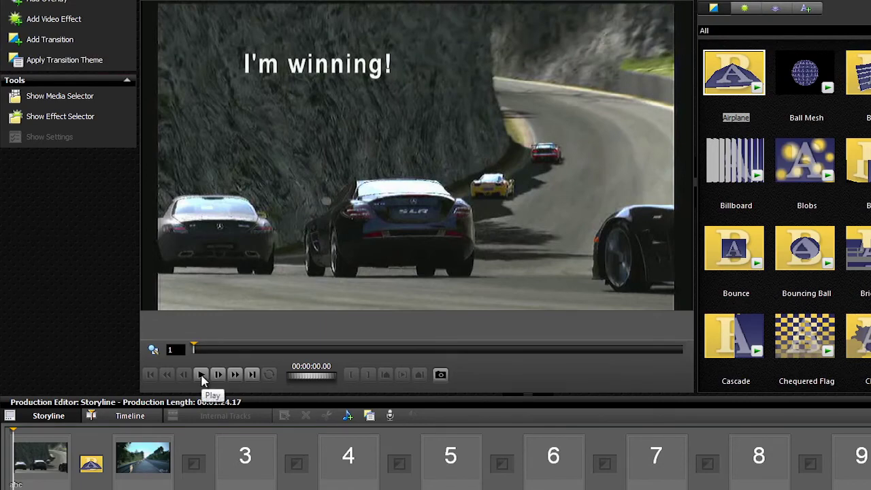
left_click(201, 376)
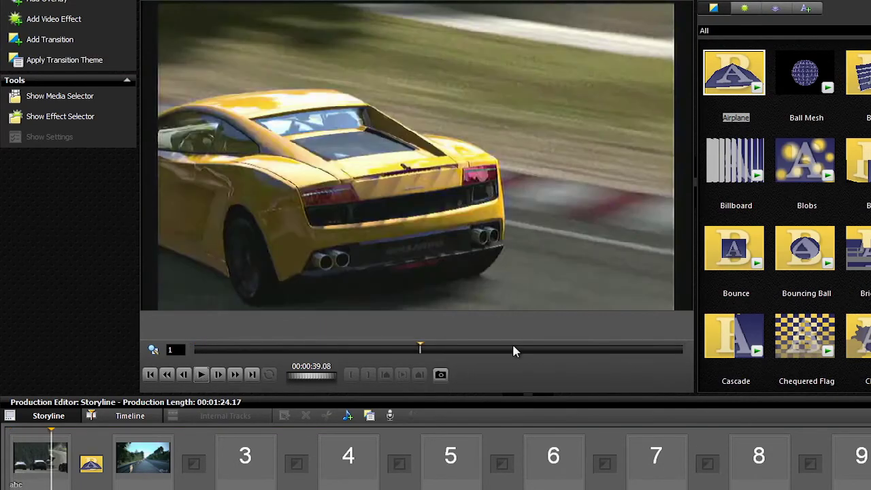
left_click(514, 349)
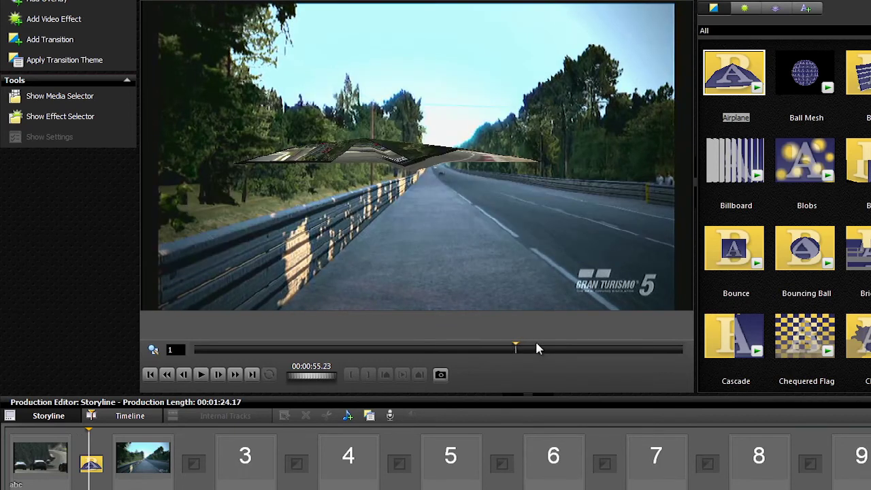
left_click(531, 349)
left_click_drag(506, 350, 499, 349)
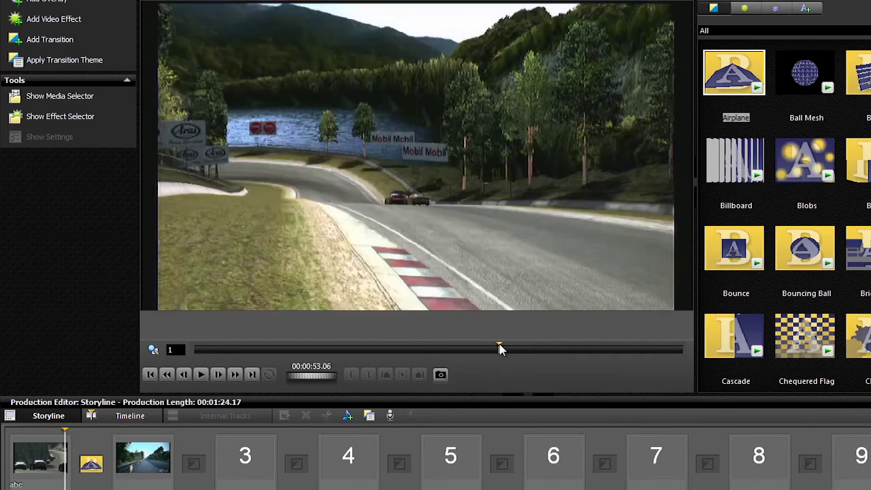
left_click(200, 376)
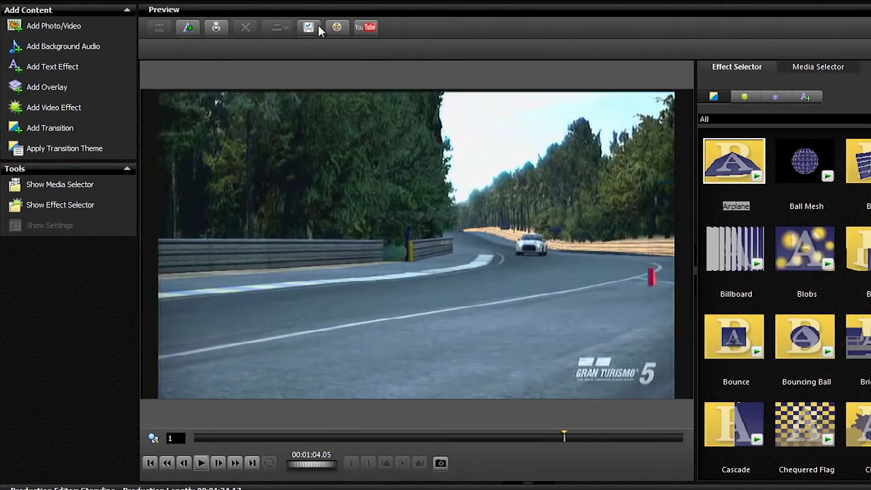
Save Production 2 via Make Movie, then close the export dialog without changing video quality.
left_click(334, 28)
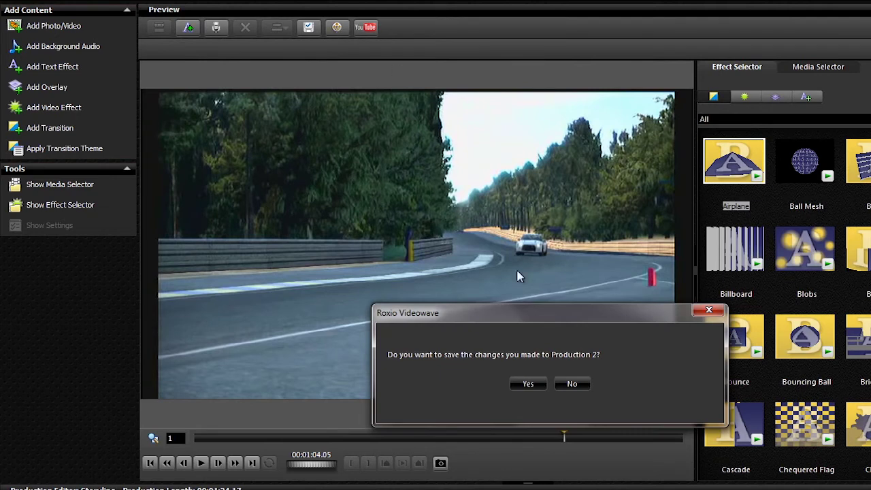
left_click(527, 384)
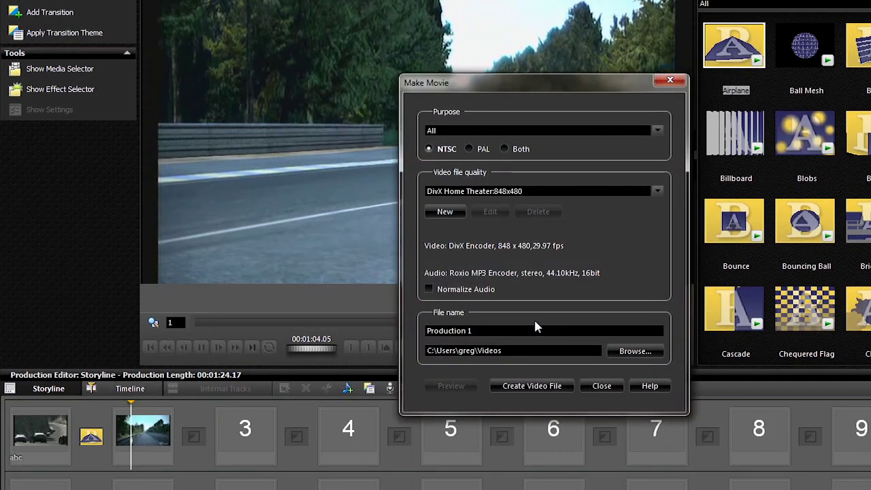
left_click(510, 191)
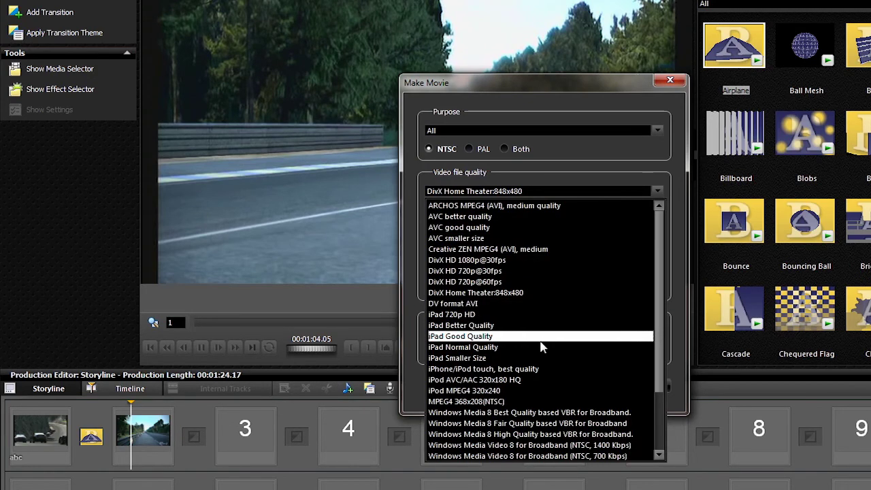
left_click(686, 179)
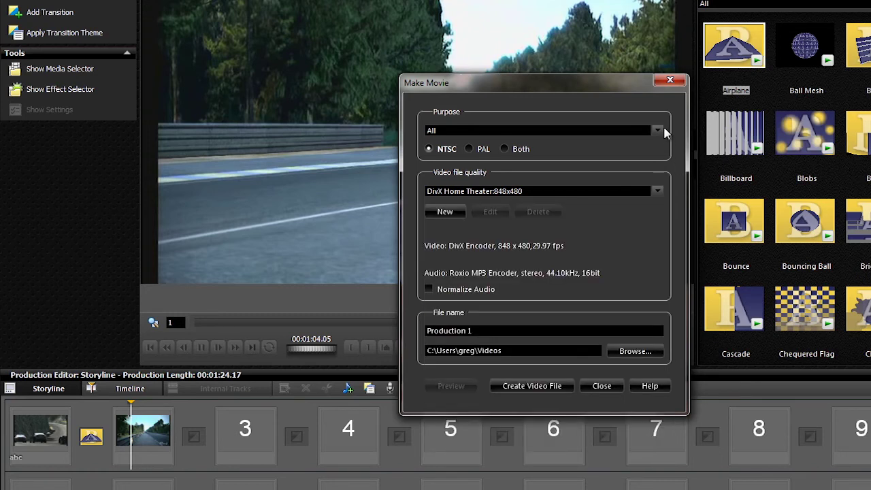
left_click(667, 81)
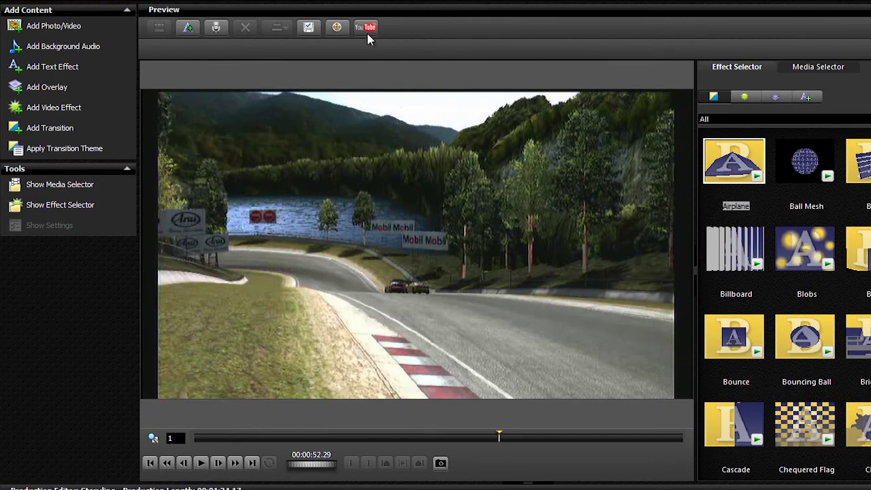
Post the production to YouTube as "My first race" with racing tags in the Gaming category.
left_click(367, 33)
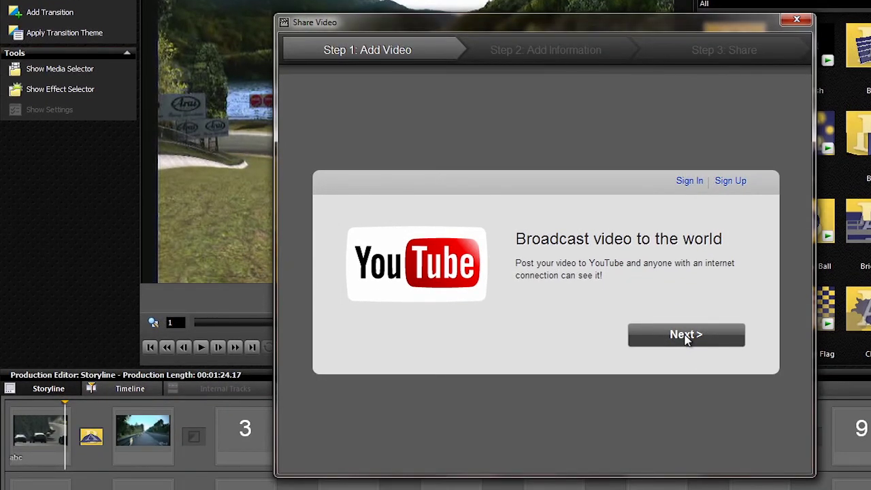
left_click(685, 334)
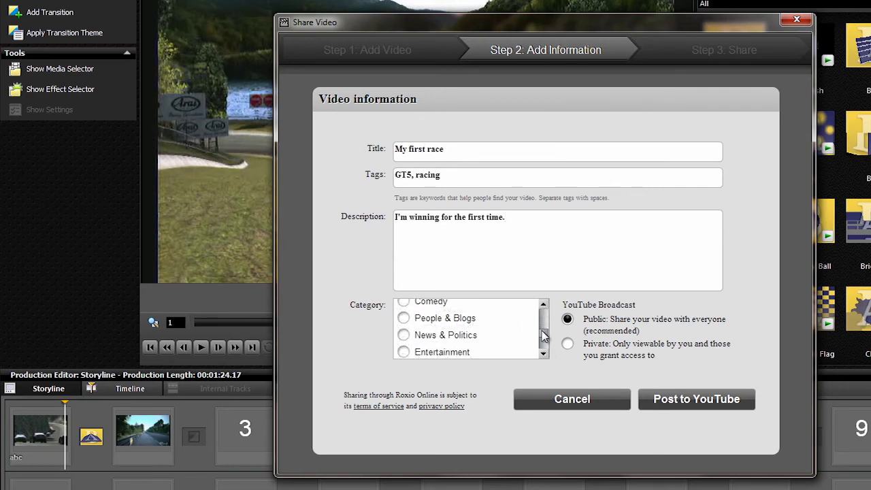
scroll(404, 321, "up", 3)
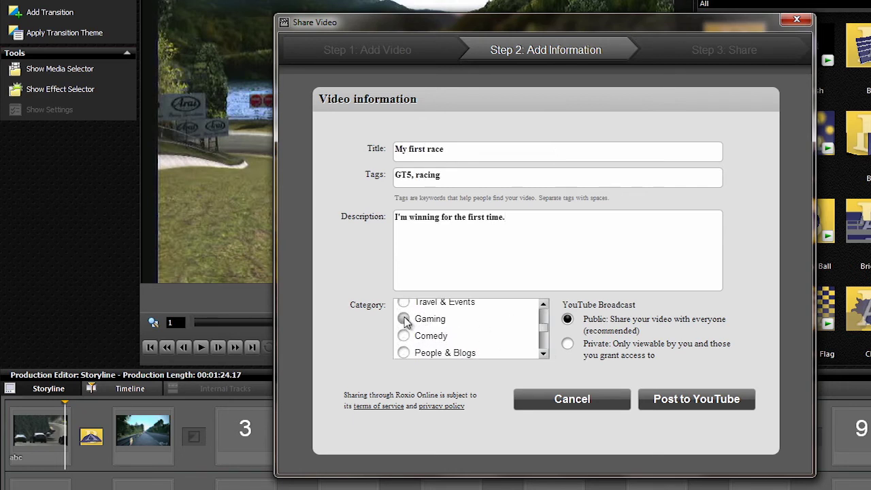
left_click(404, 321)
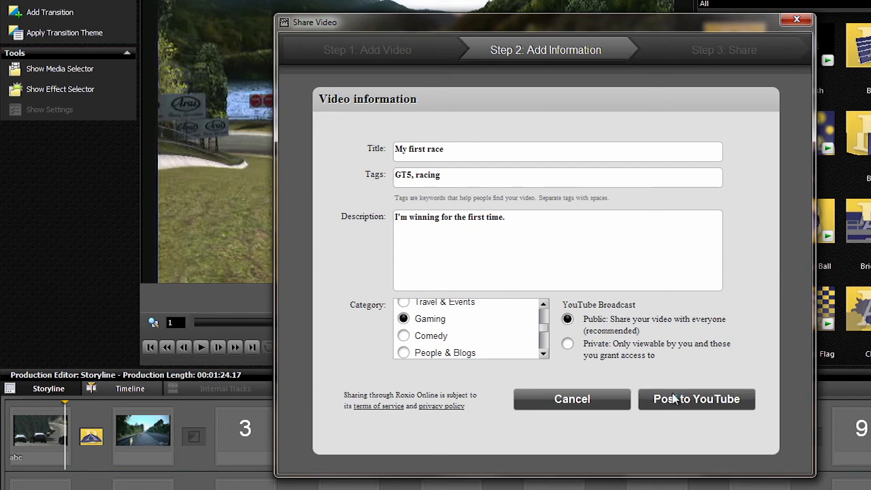
left_click(673, 398)
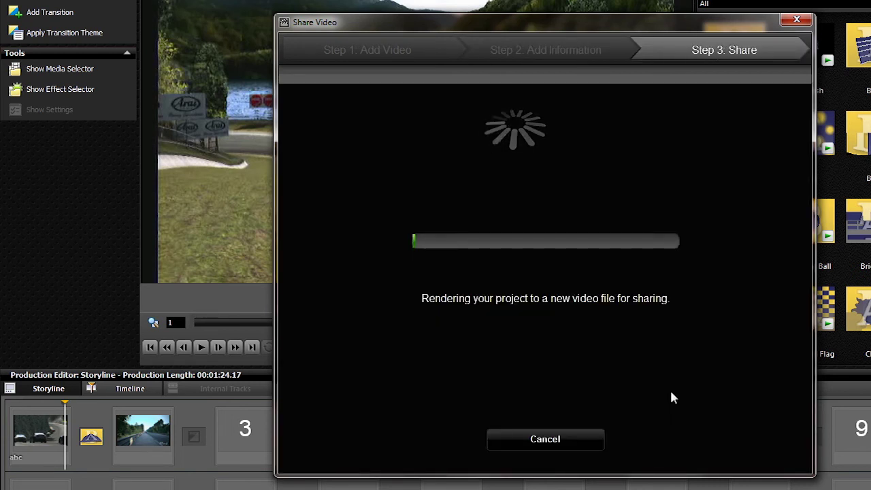